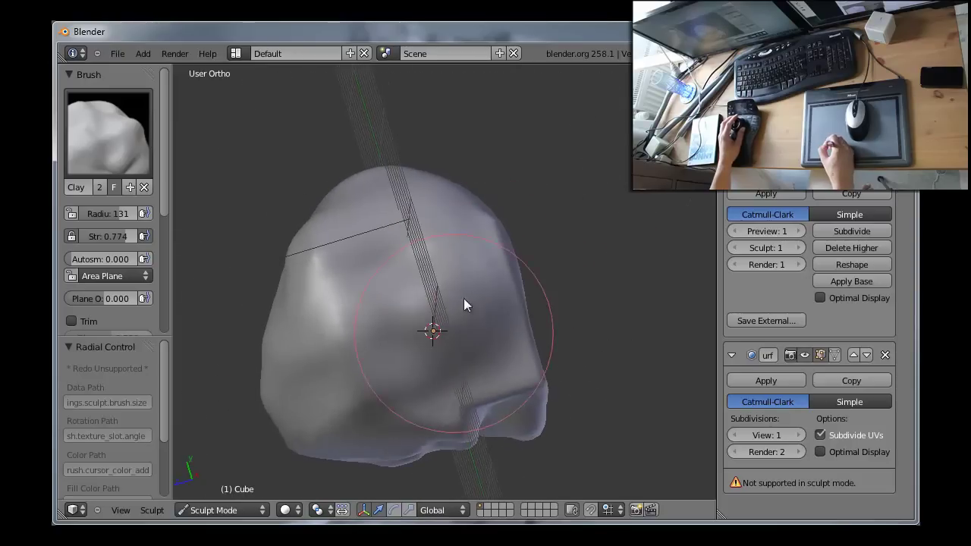
Step: Choose the standard Brush from the sculpt brush selector
left_click(119, 138)
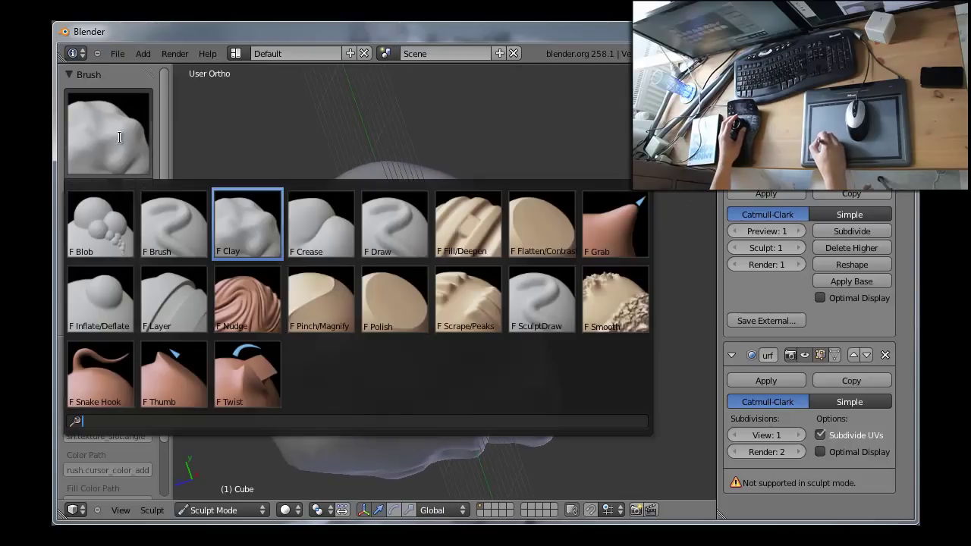
left_click(171, 256)
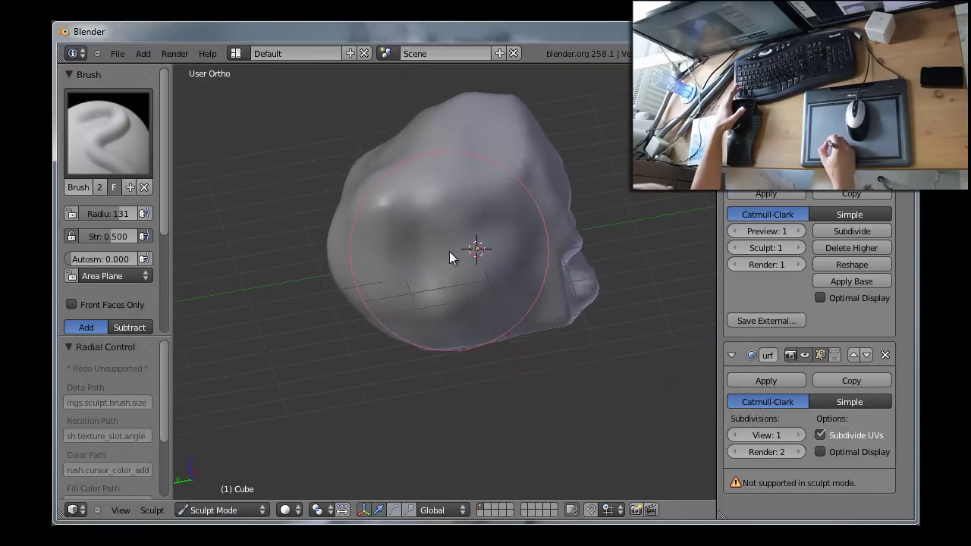
Step: Shrink the sculpt brush radius from 131 to 63 using the F resize
key("f")
left_click(402, 258)
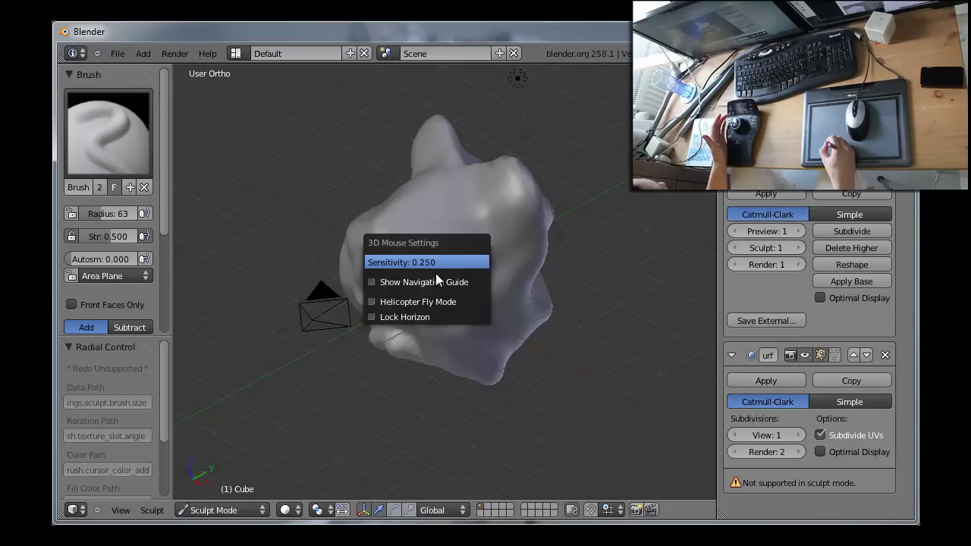
Step: Drag the 3D mouse Sensitivity slider from 0.250 up to 1.400
left_click_drag(436, 273, 460, 266)
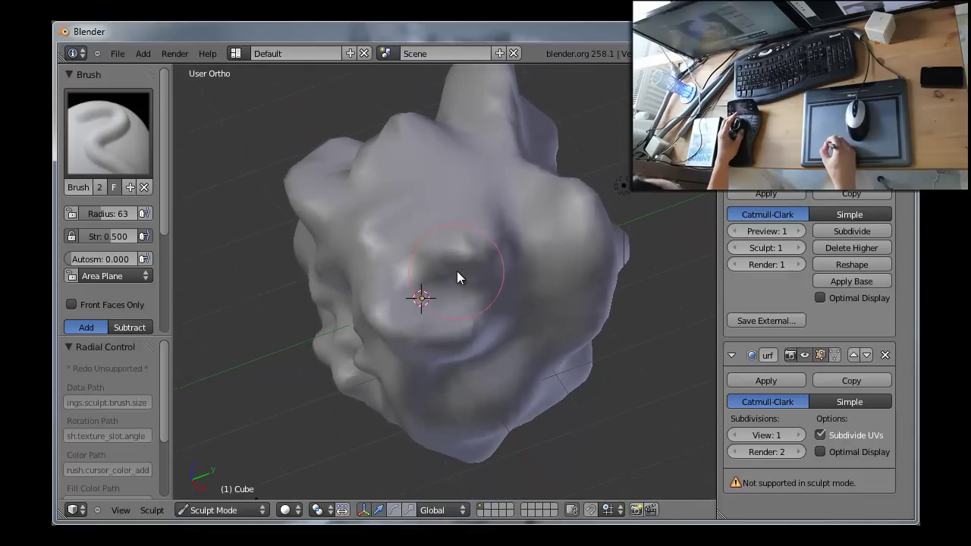
key("KP_1")
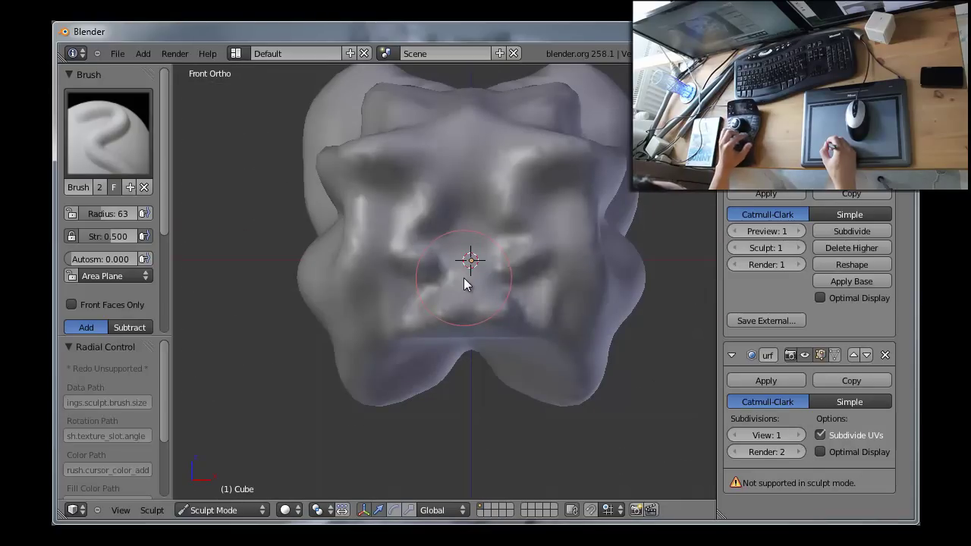
key("KP_3")
key("KP_7")
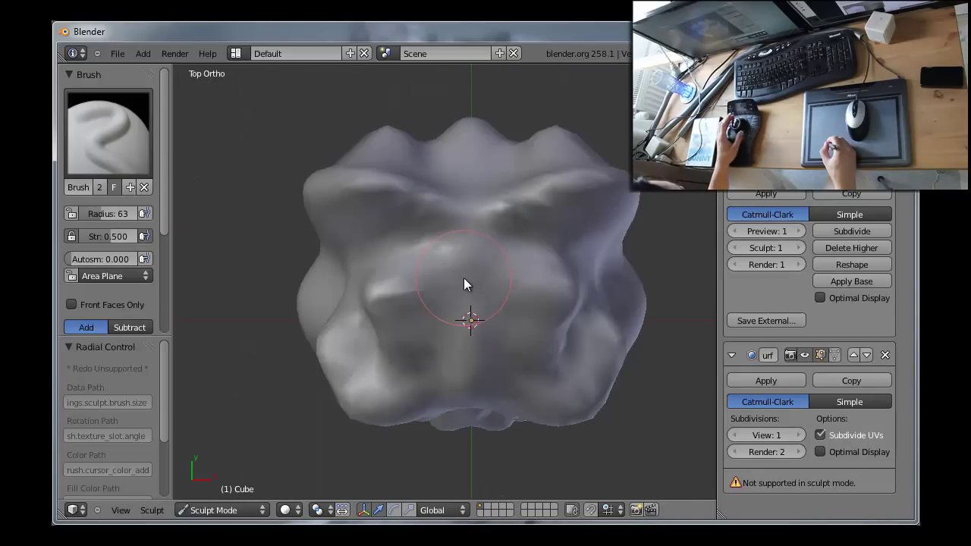
key("ctrl+KP_1")
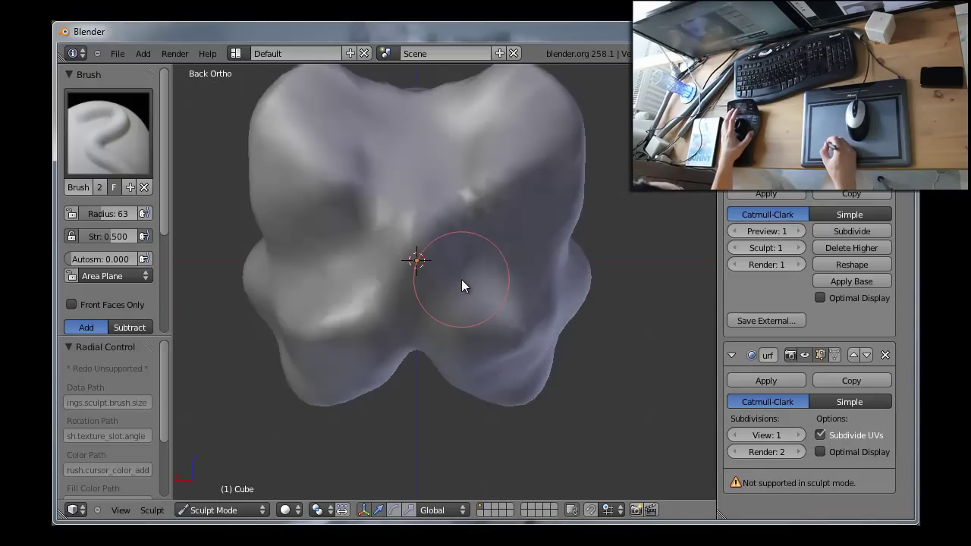
key("KP_4")
key("ctrl+KP_7")
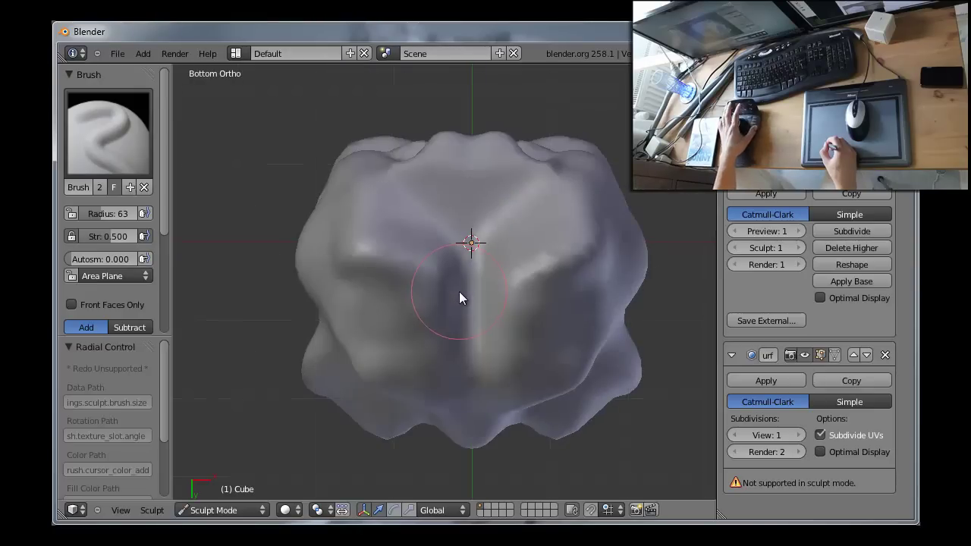
key("KP_8")
key("KP_8")
key("KP_8")
key("KP_8")
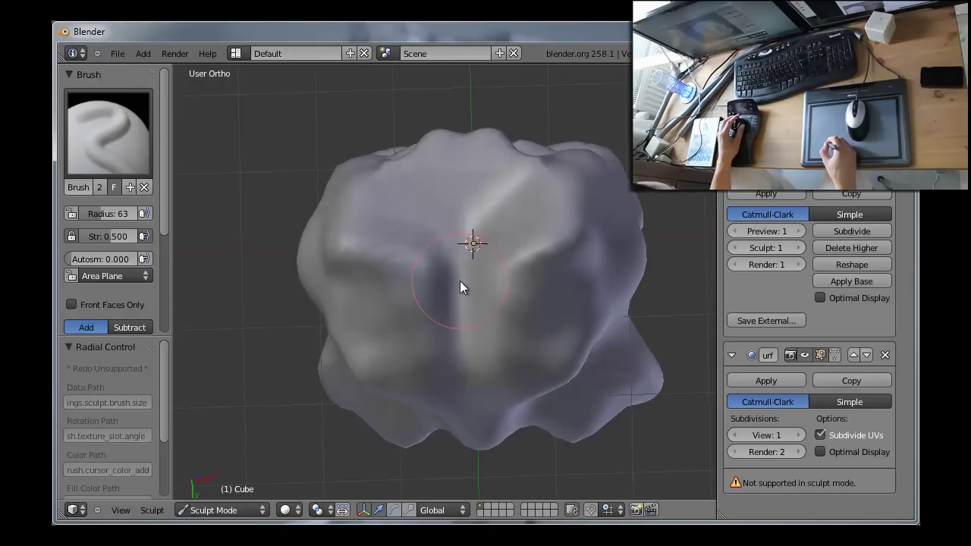
key("KP_8")
key("KP_8")
key("KP_8")
key("KP_8")
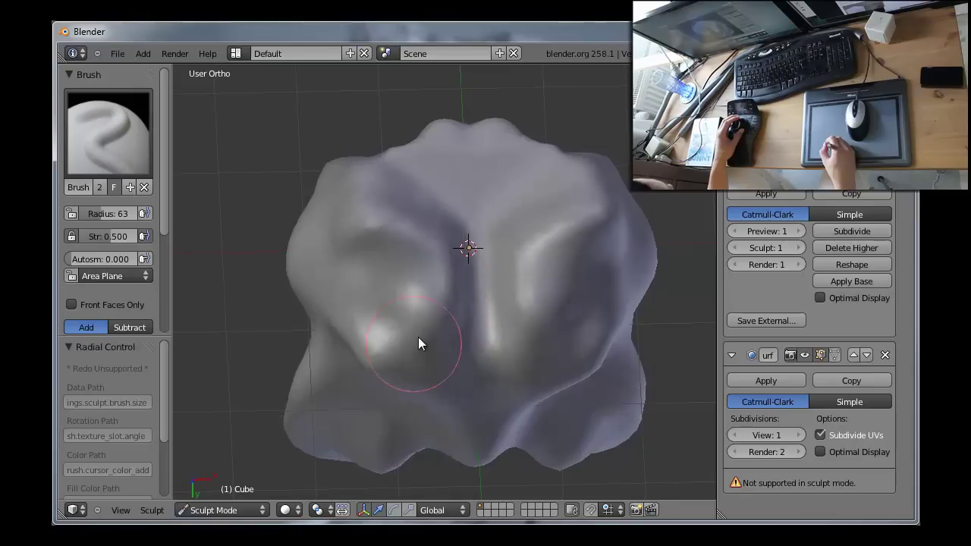
key("KP_8")
key("KP_8")
key("KP_8")
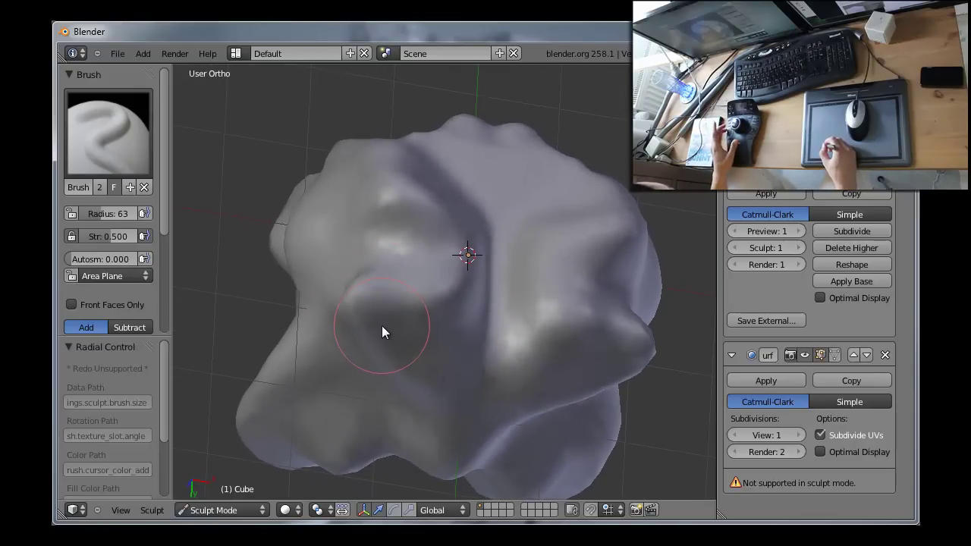
key("ctrl+Tab")
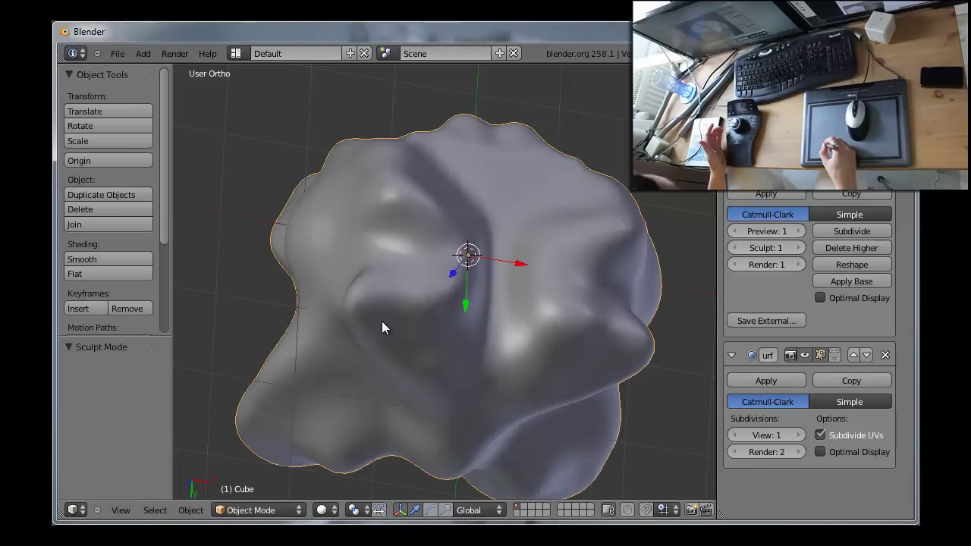
key("ctrl+Tab")
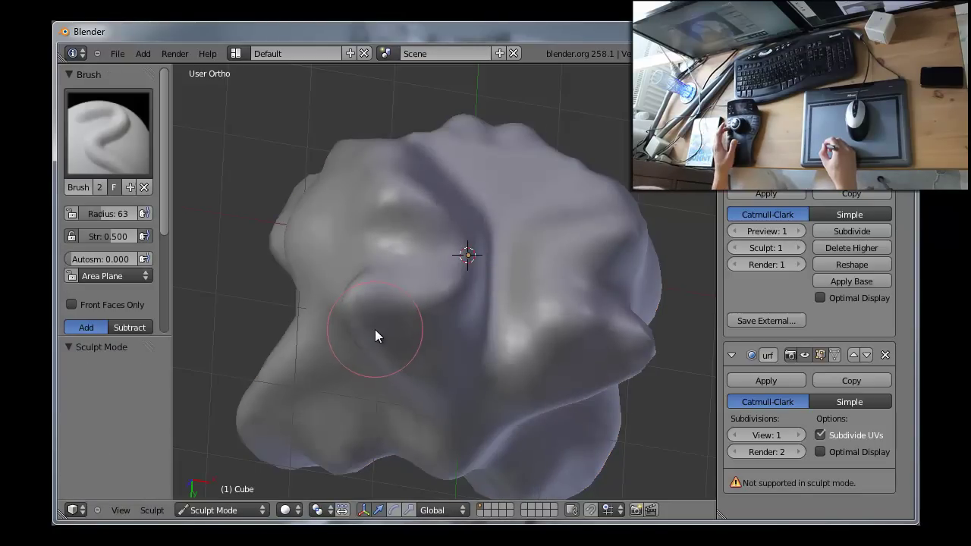
key("ctrl+Tab")
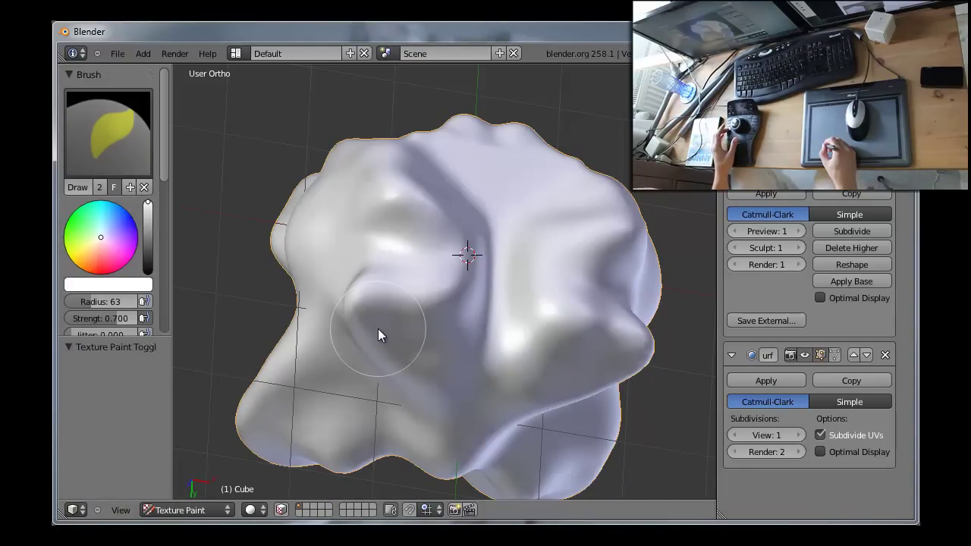
key("ctrl+Tab")
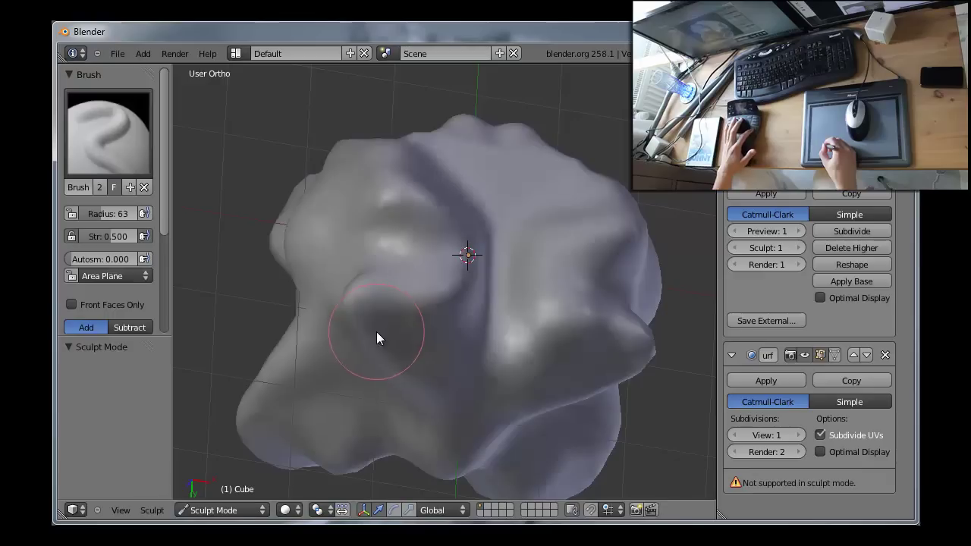
key("Tab")
key("Tab")
key("Tab")
key("Tab")
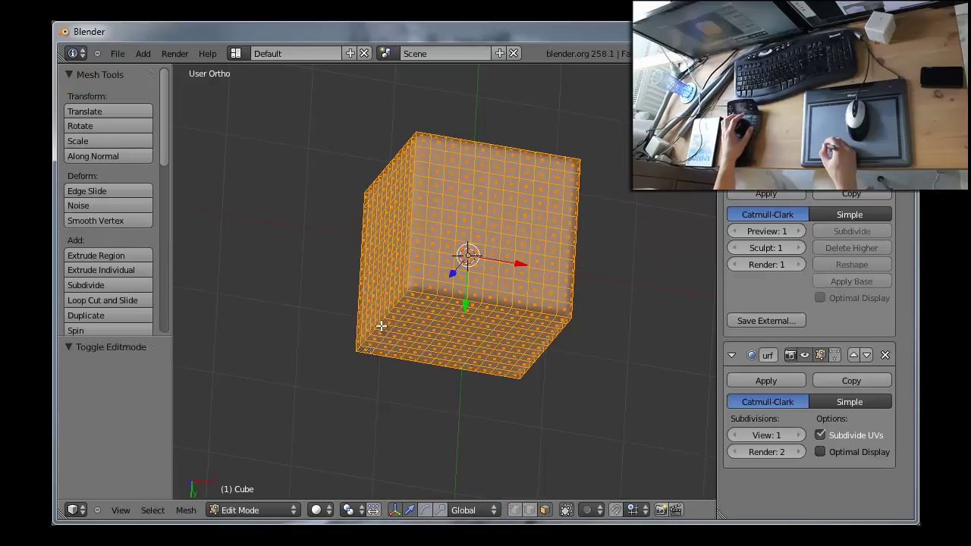
mouse_move(387, 317)
middle_mouse_down()
mouse_move(429, 287)
mouse_move(389, 320)
mouse_move(398, 268)
mouse_move(425, 219)
middle_mouse_up()
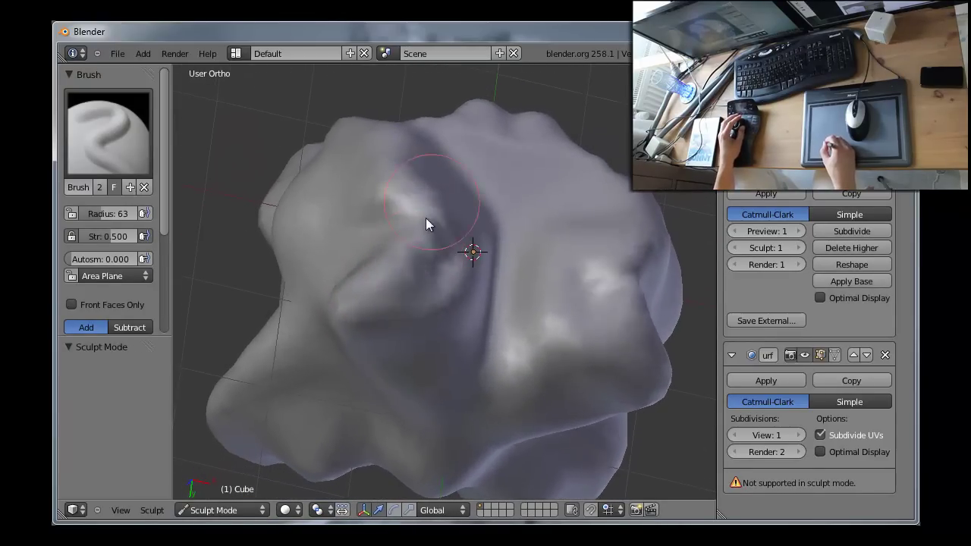